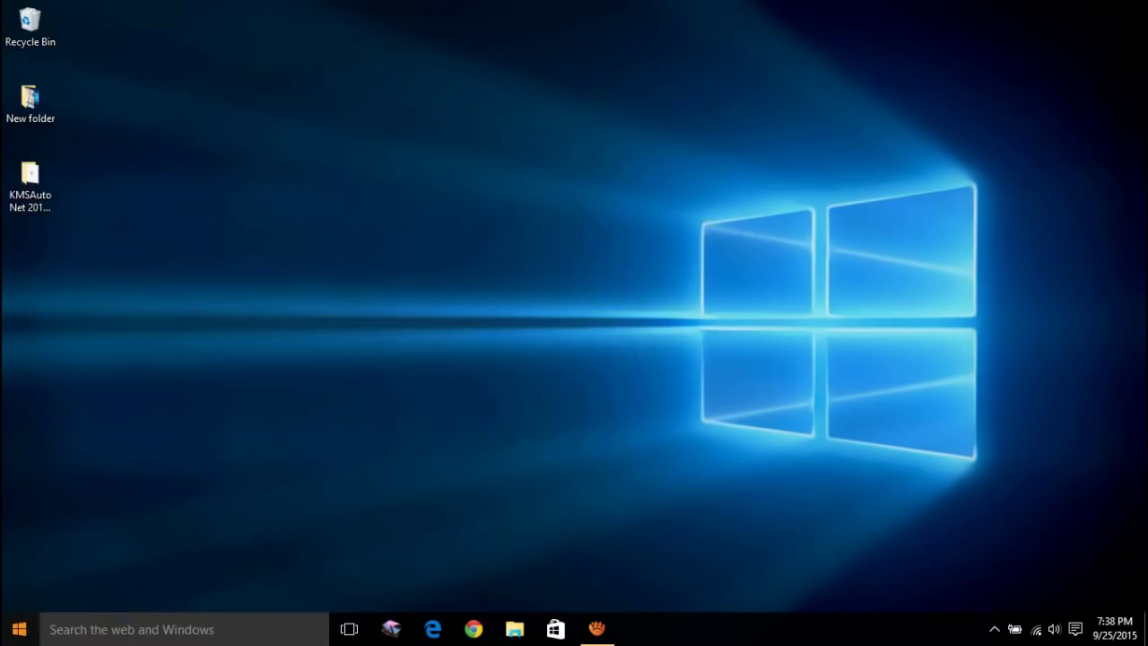
# Step: Bring up the full installed-apps list in the Windows 10 Start menu to find Word 2016
pyautogui.press('super')
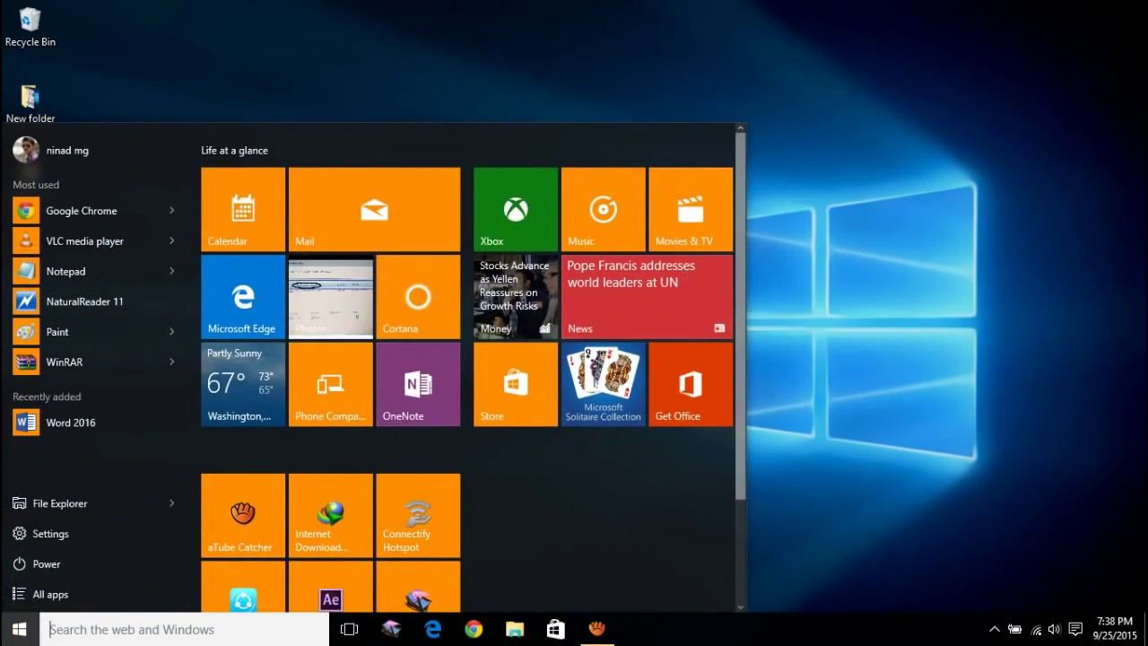
pyautogui.click(14, 633)
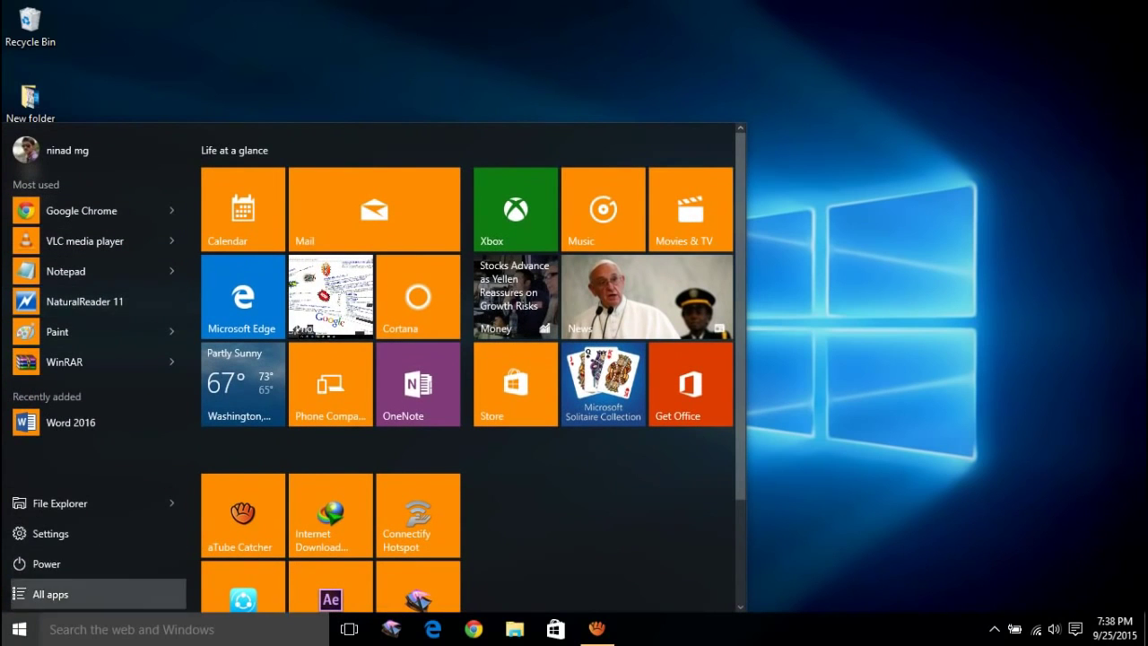
pyautogui.click(54, 594)
# Step: Launch Word 2016, decline the default-program prompt, dismiss the product key request, and close Word
pyautogui.click(113, 188)
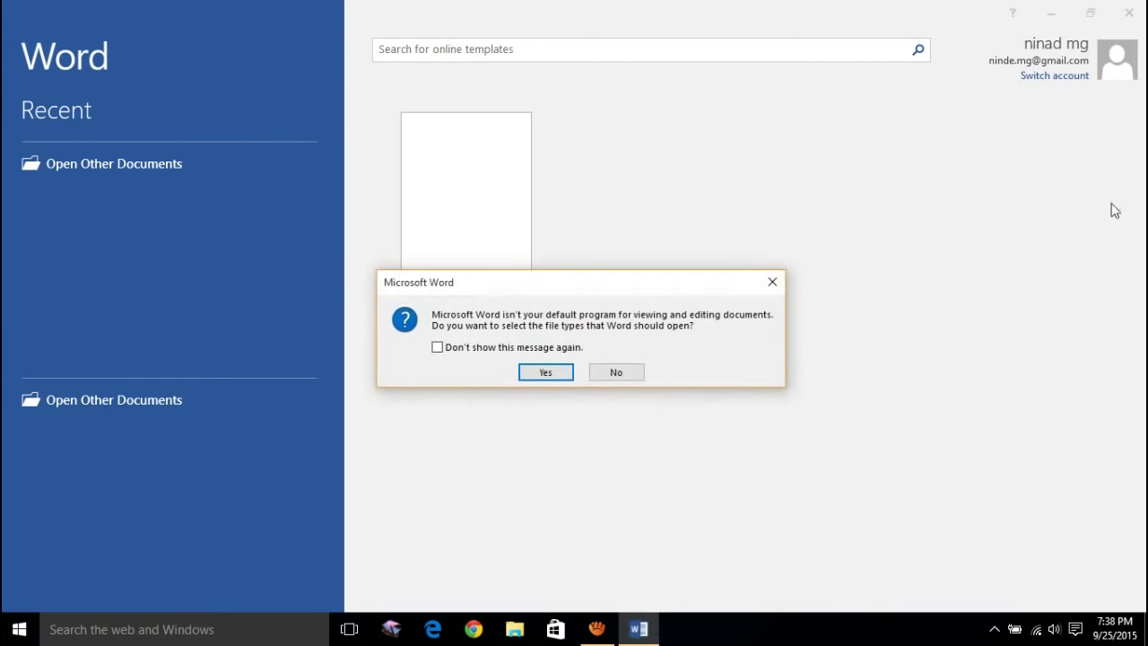
pyautogui.click(606, 378)
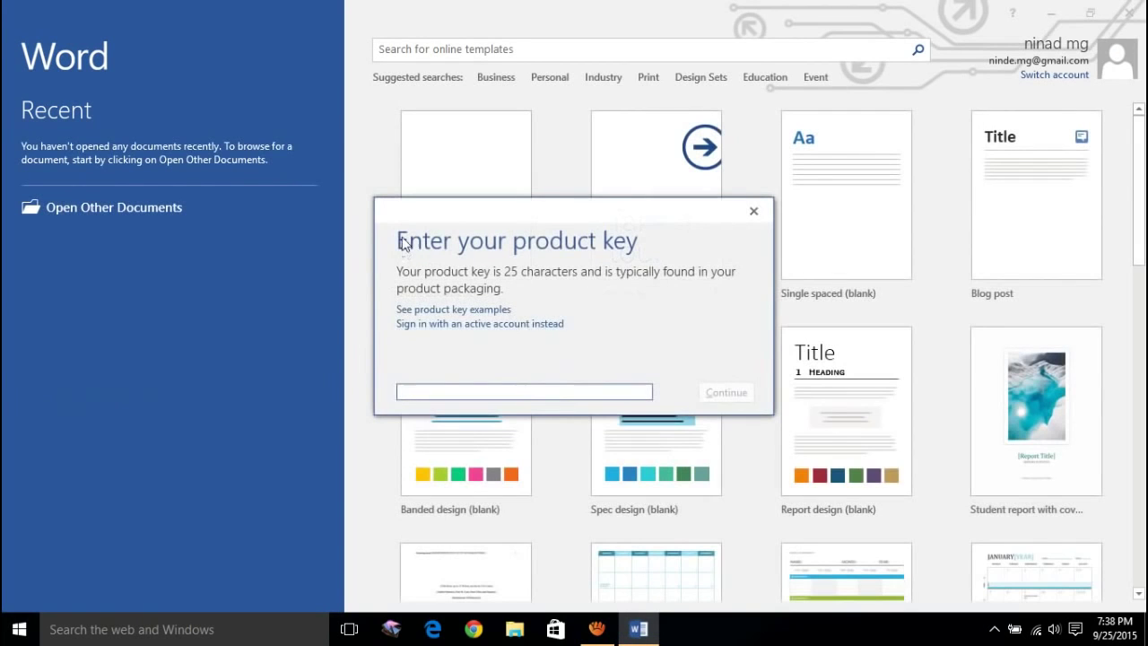
pyautogui.click(753, 212)
pyautogui.click(744, 183)
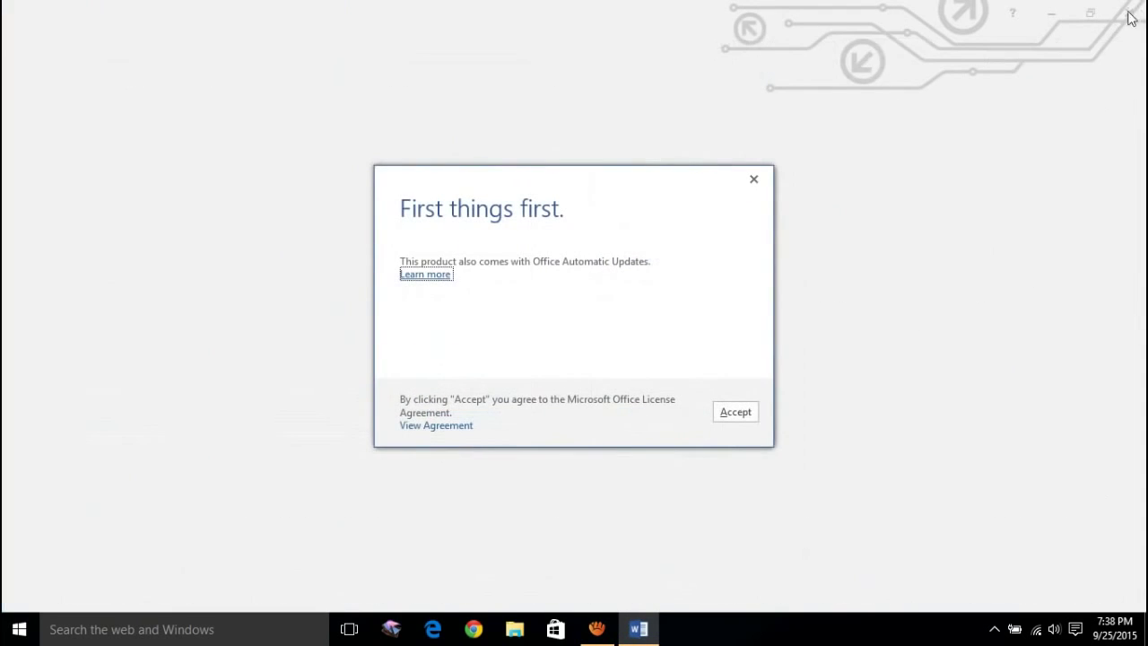
# Step: Launch PowerPoint 2016 from All apps and dismiss its product key request
pyautogui.click(18, 629)
pyautogui.click(91, 599)
pyautogui.click(71, 215)
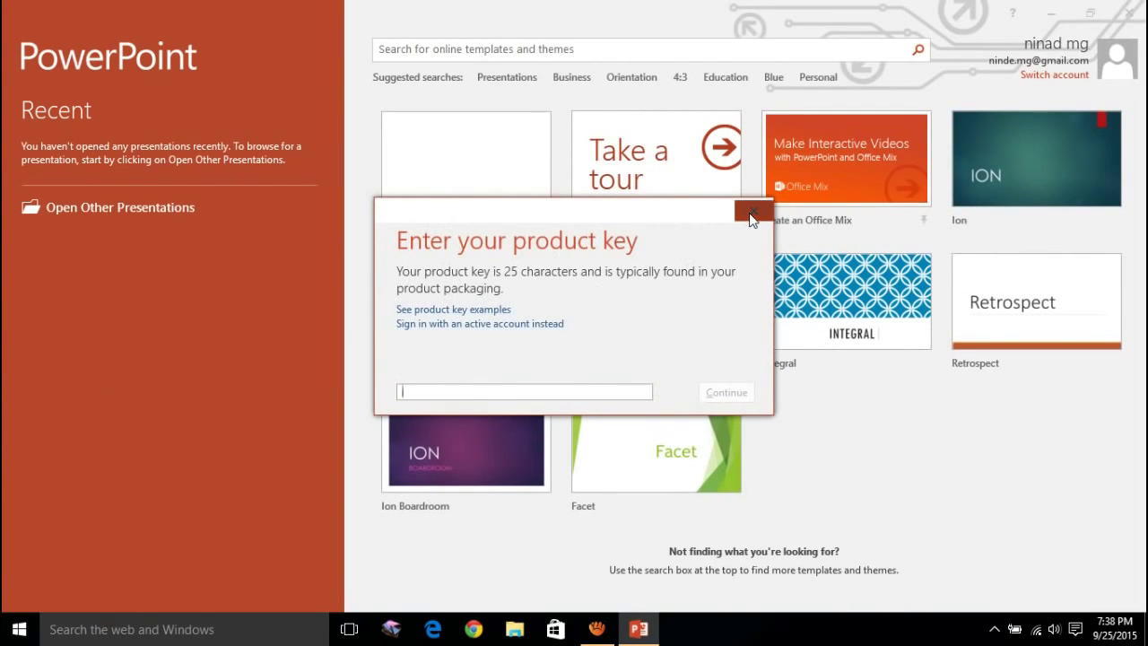
pyautogui.click(751, 214)
# Step: Close PowerPoint and launch KMSAuto Net from its folder
pyautogui.click(748, 184)
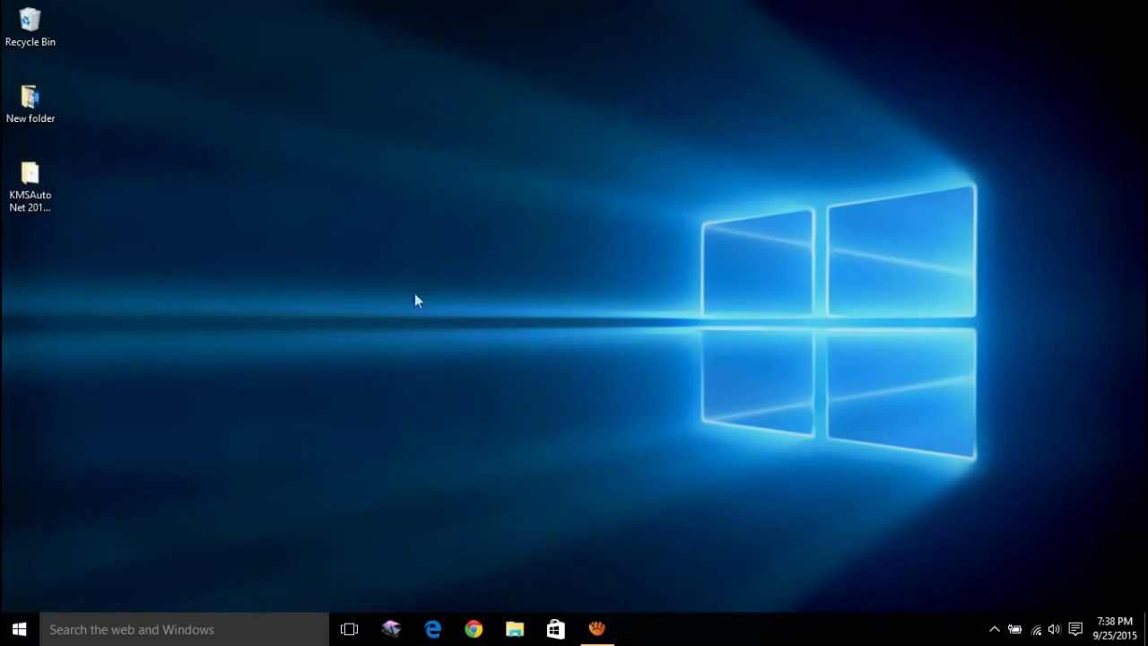
pyautogui.doubleClick(38, 211)
pyautogui.doubleClick(255, 126)
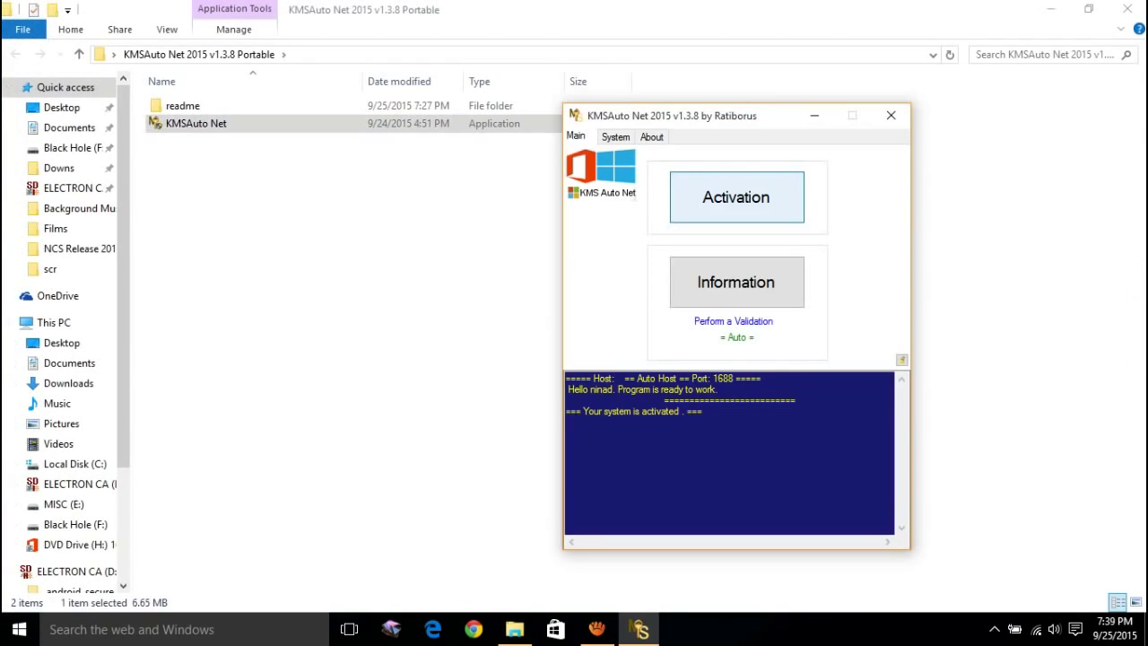
# Step: Set the System tab Scheduler to 'Office every 10 days' and return to the activation choices
pyautogui.click(615, 136)
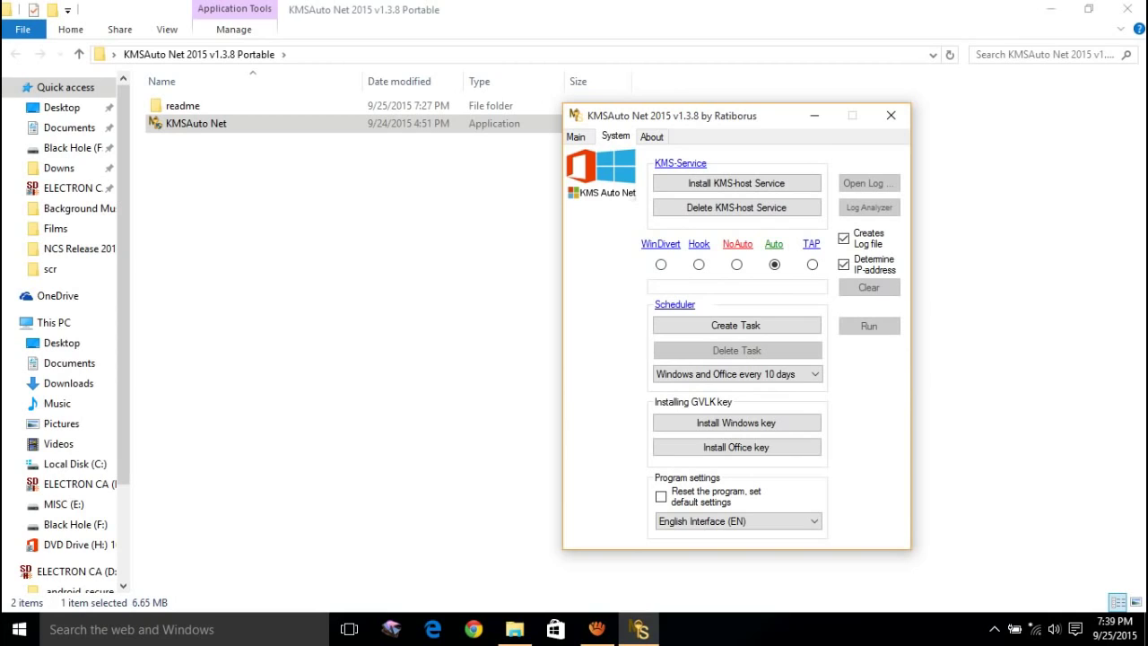
pyautogui.click(737, 374)
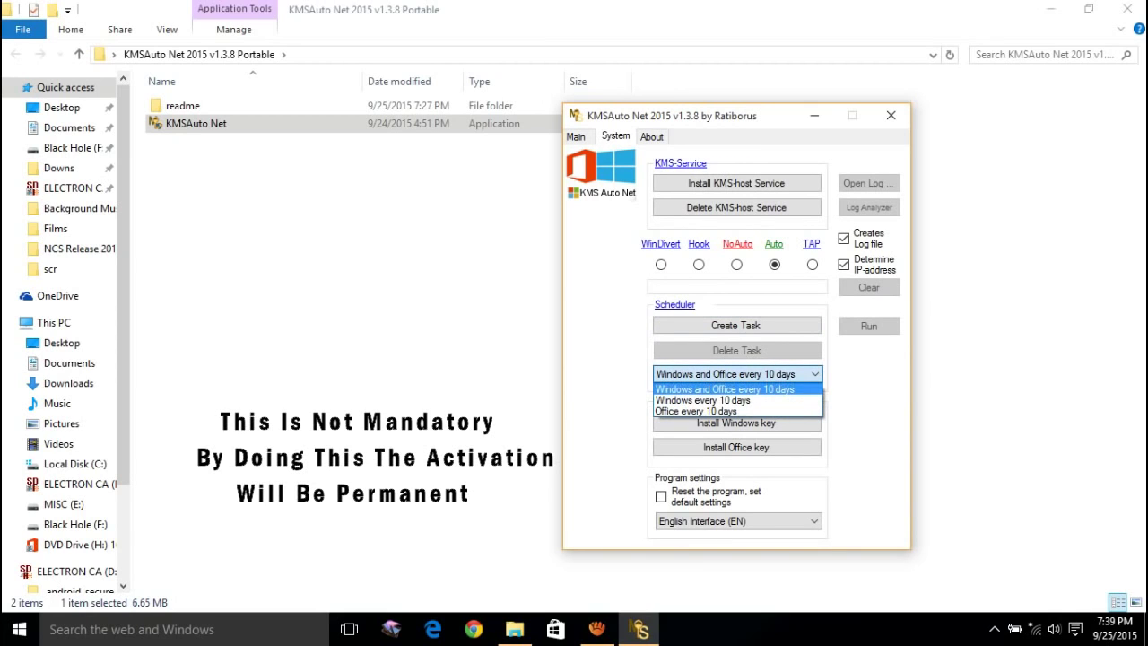
pyautogui.click(696, 411)
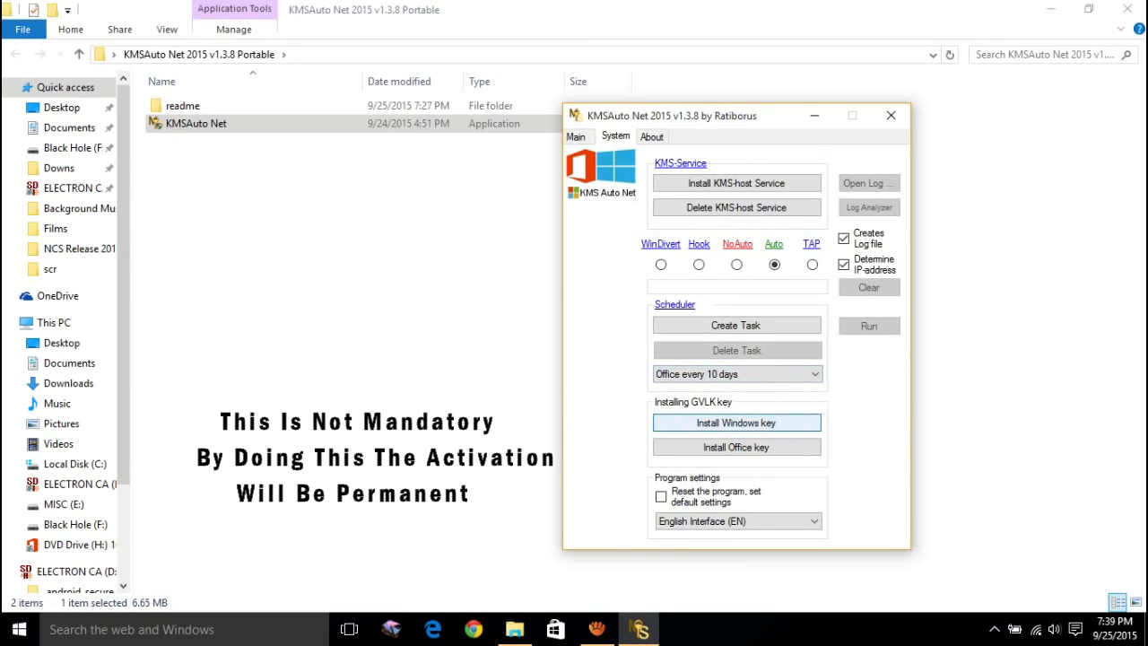
pyautogui.moveTo(750, 117); pyautogui.dragTo(669, 73)
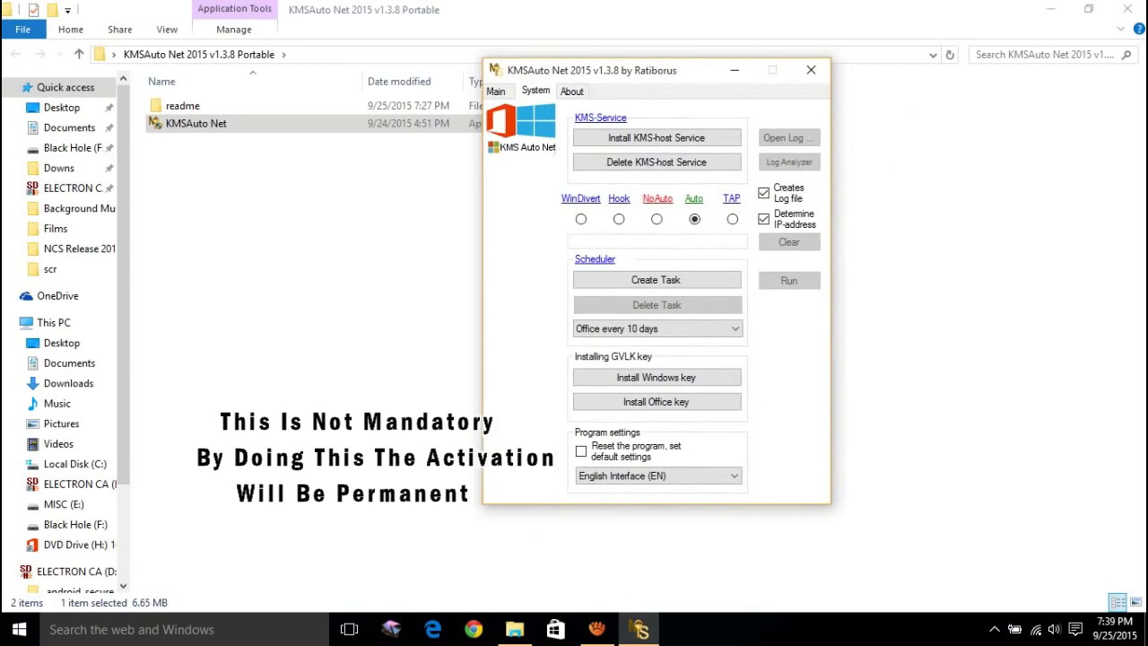
pyautogui.click(495, 91)
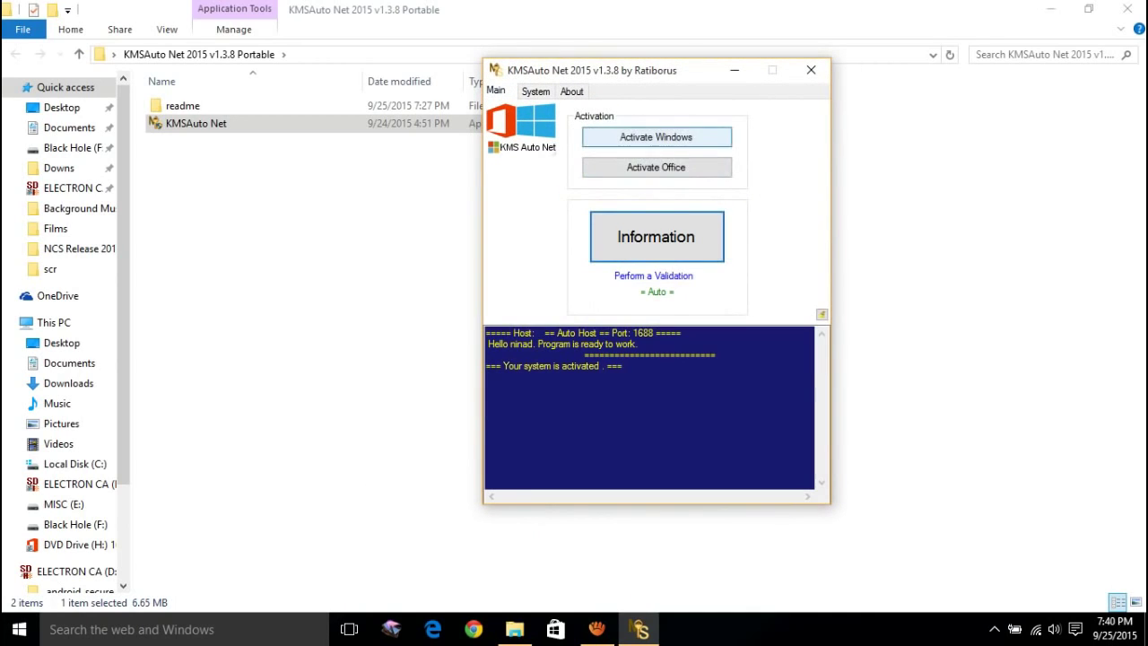
# Step: Start Office activation and agree to run the retail-to-volume converter
pyautogui.click(657, 167)
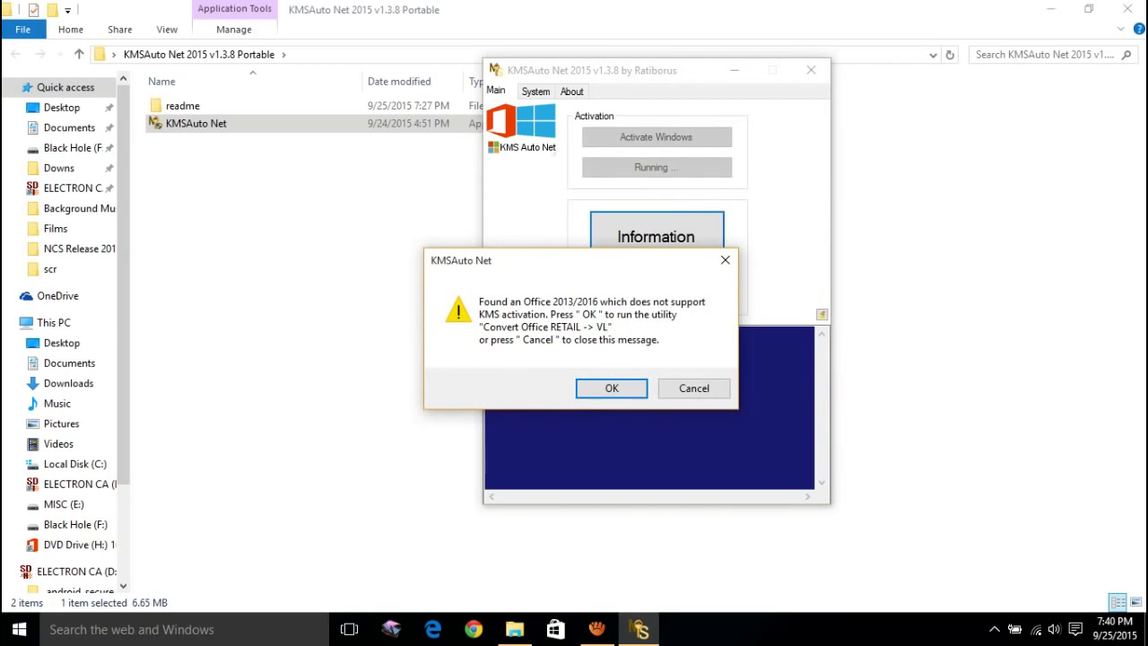
pyautogui.press('Return')
pyautogui.press('Return')
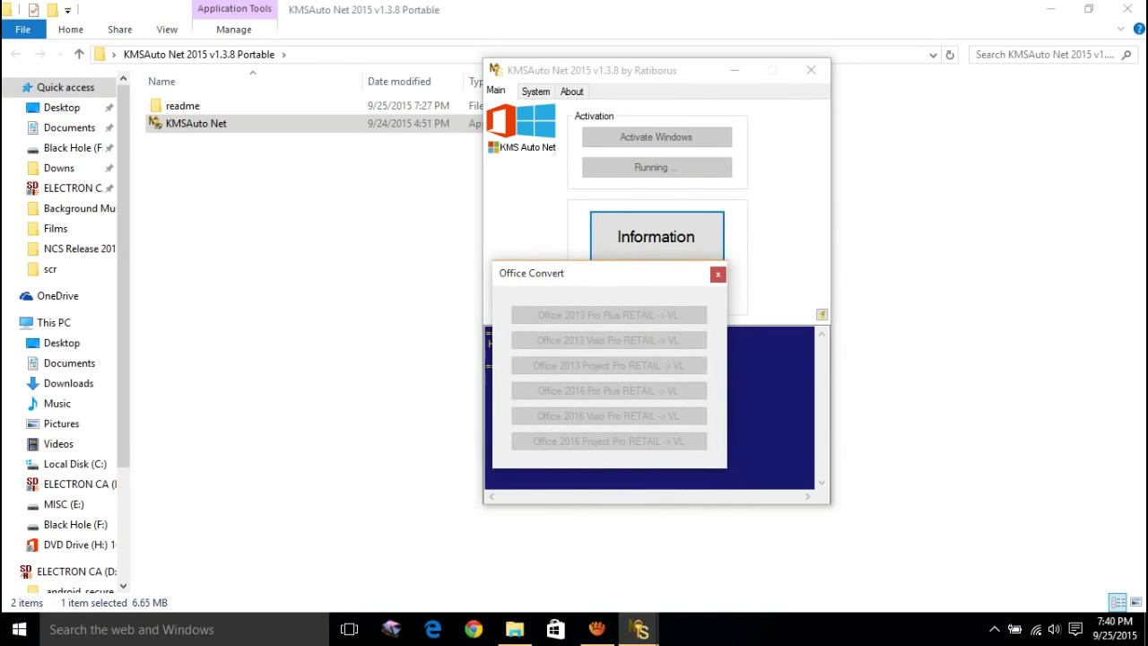
# Step: Convert Office 2016 Pro Plus from RETAIL to VL and let the activation attempt proceed
pyautogui.click(717, 273)
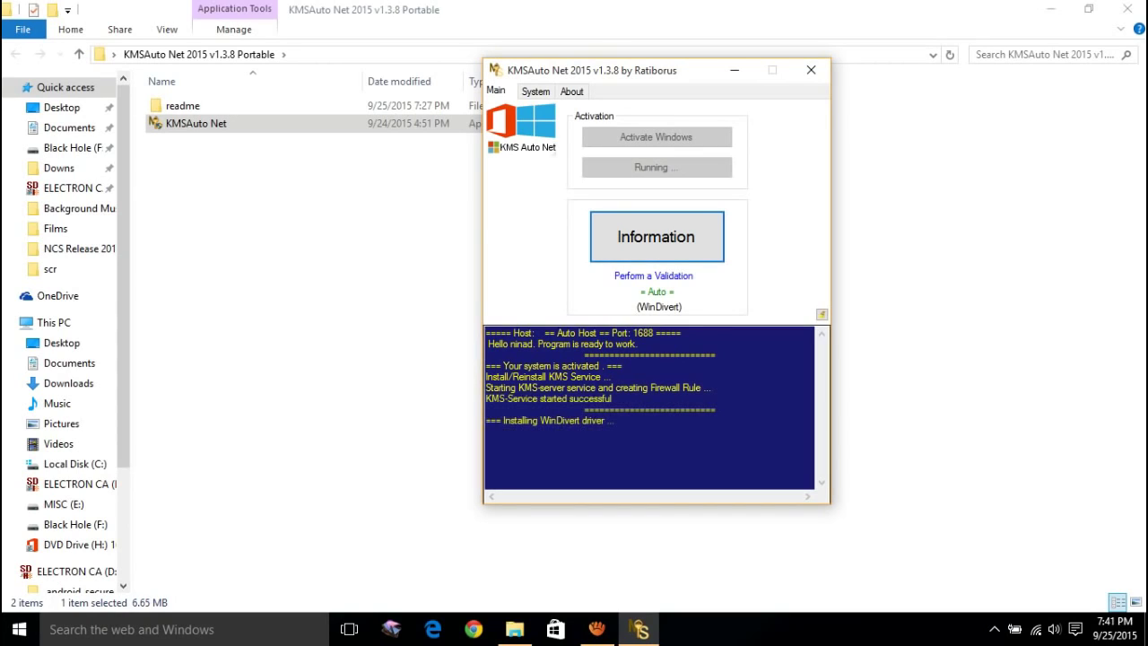
pyautogui.click(572, 398)
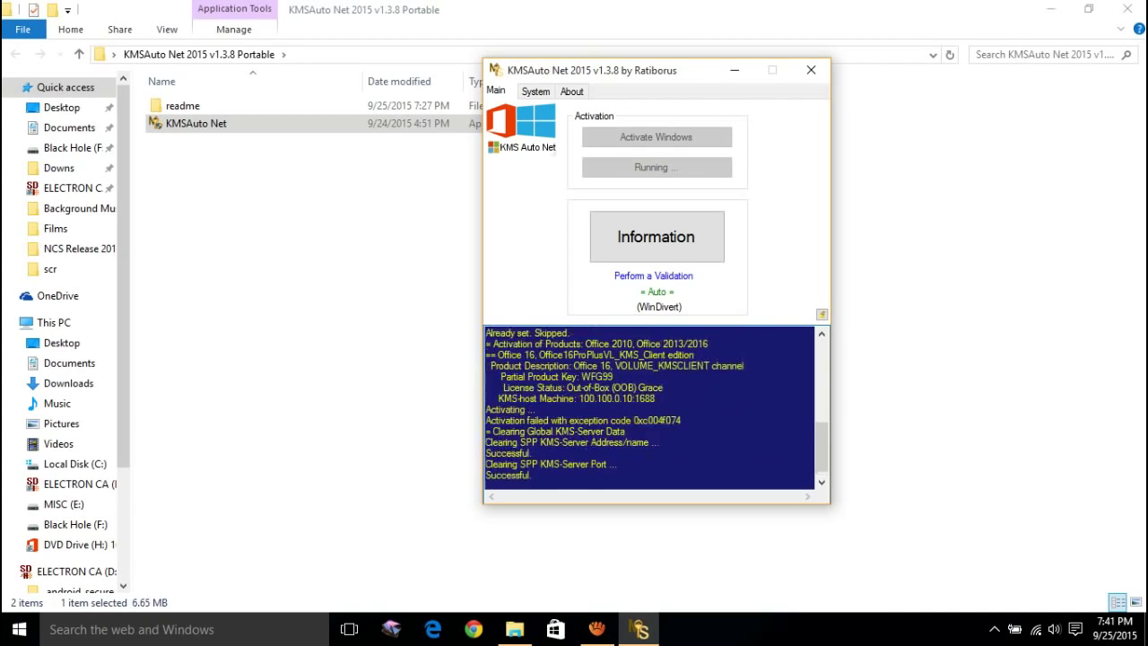
# Step: Accept the default GVLK key in the Forced GVLK Installation dialog and continue
pyautogui.rightClick(584, 243)
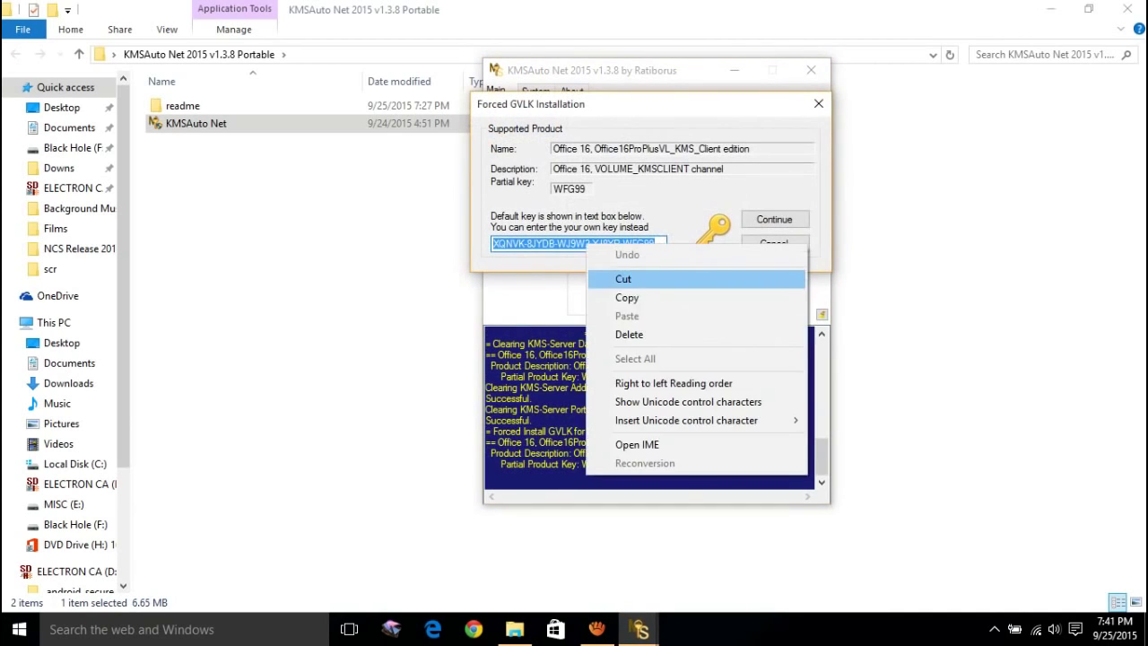
pyautogui.click(628, 297)
pyautogui.click(773, 218)
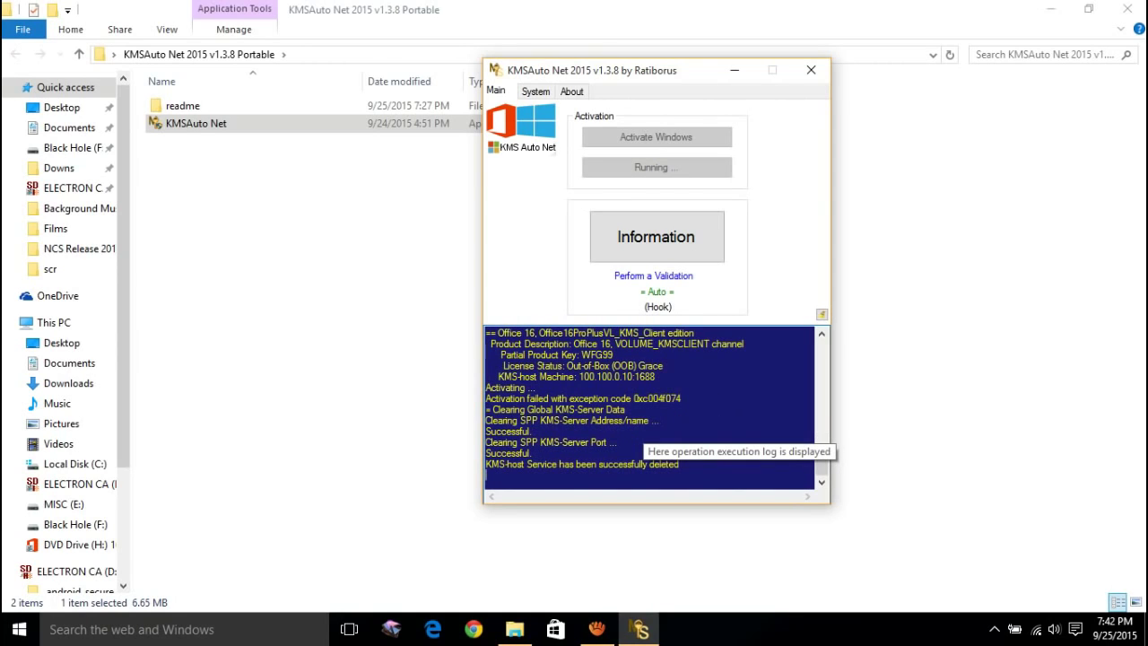
# Step: Select lines in the activation log while waiting for 'Product successfully activated'
pyautogui.moveTo(485, 453); pyautogui.dragTo(531, 464)
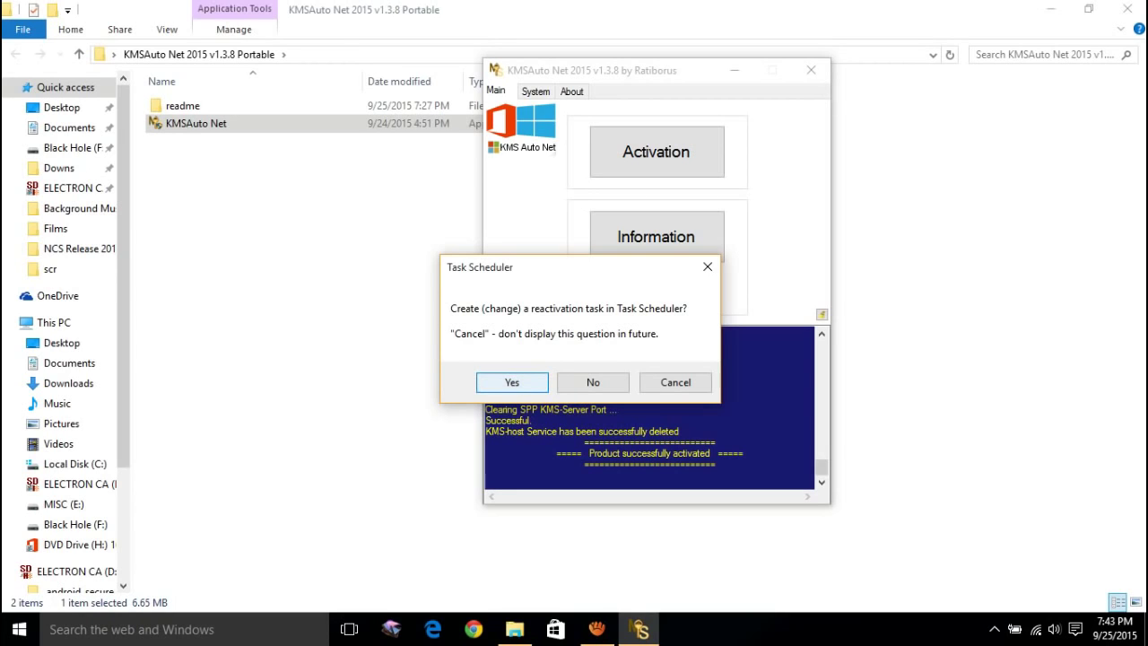
# Step: Confirm the Office every-10-days reactivation task in Task Scheduler, then open the Start menu
pyautogui.press('Return')
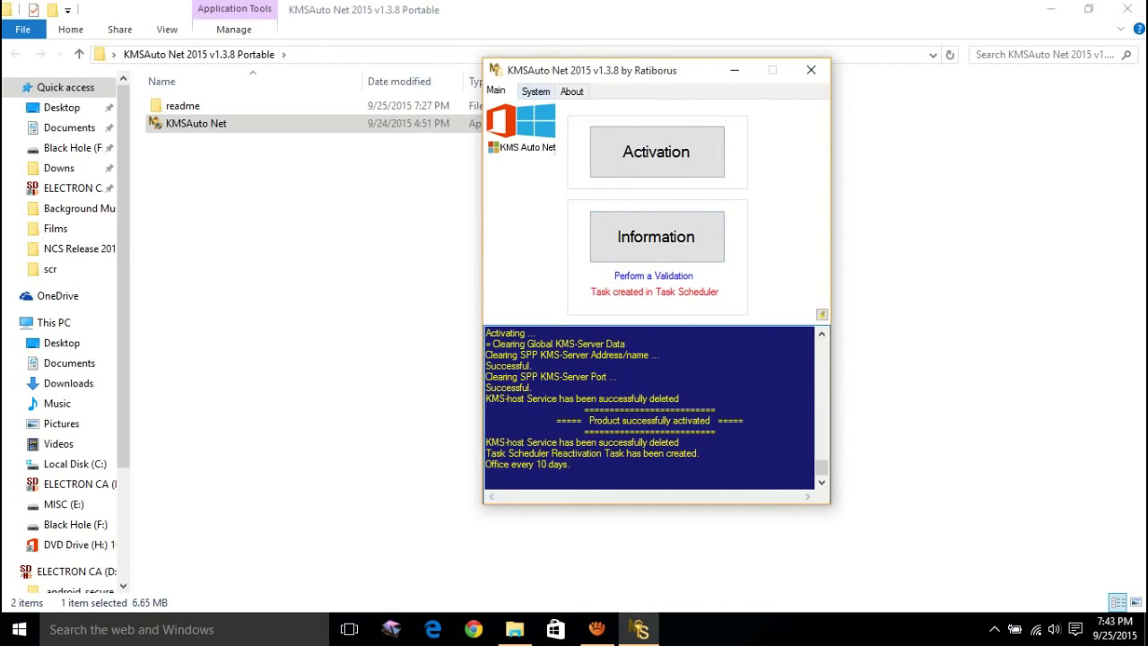
pyautogui.click(19, 628)
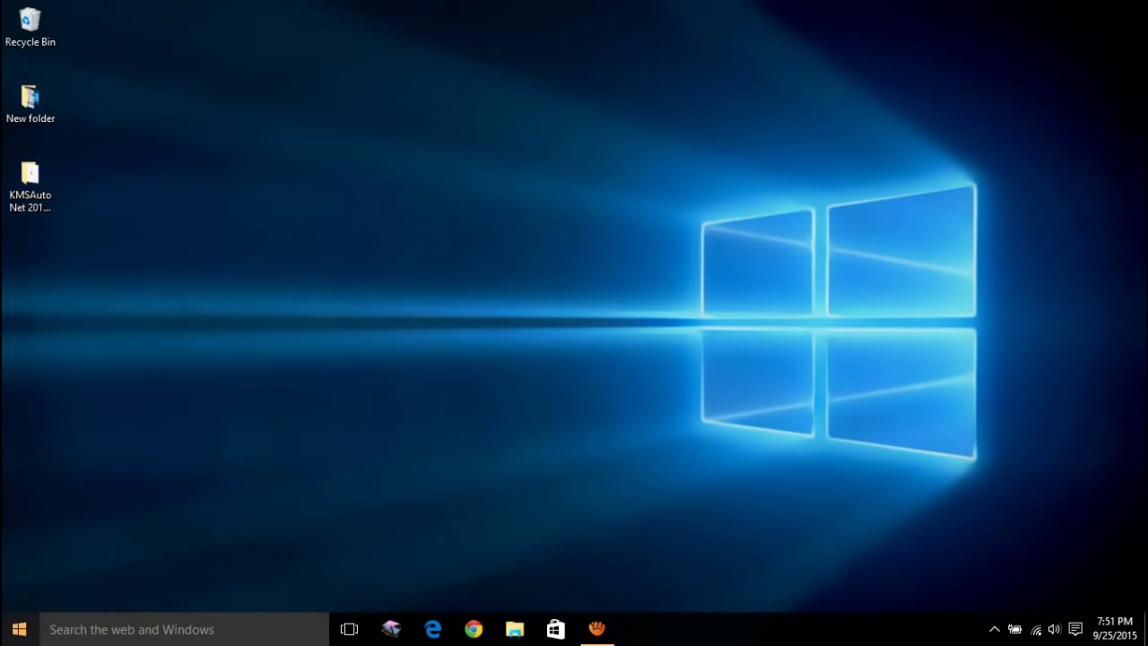
# Step: Relaunch Word 2016 from the Start menu's All apps list
pyautogui.click(19, 628)
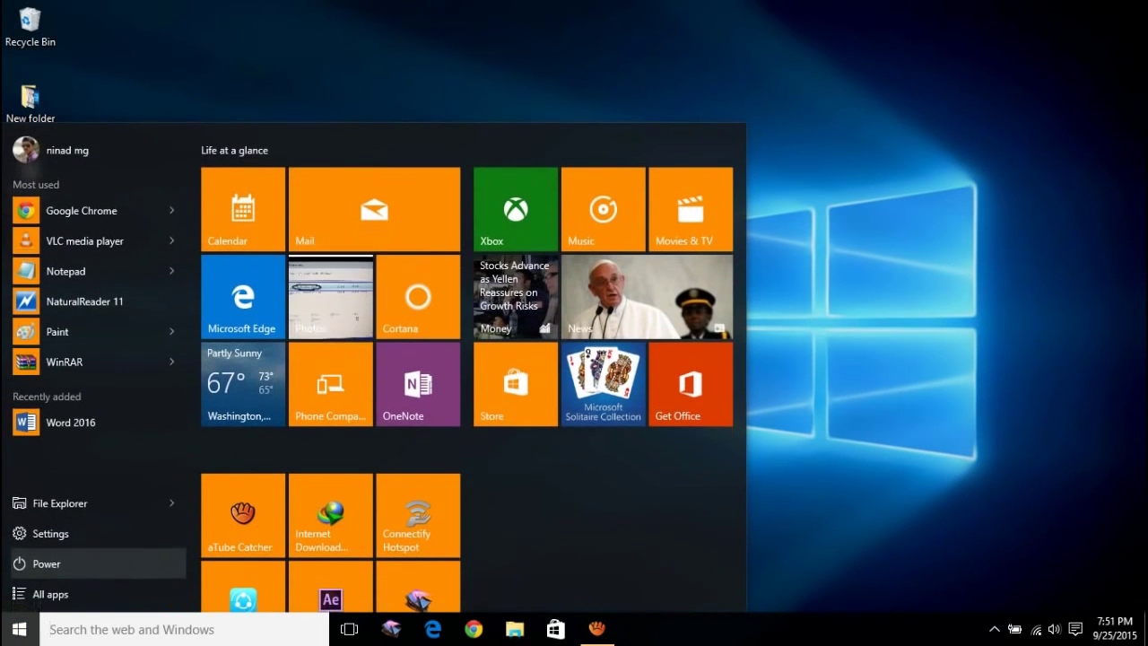
pyautogui.click(50, 594)
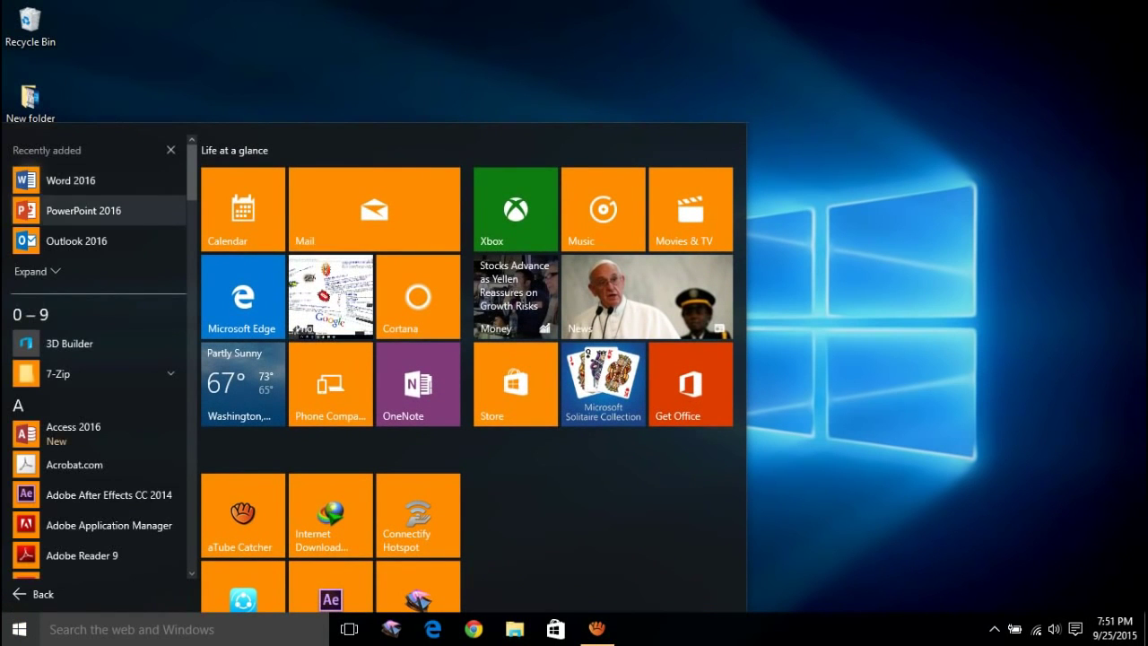
pyautogui.click(567, 108)
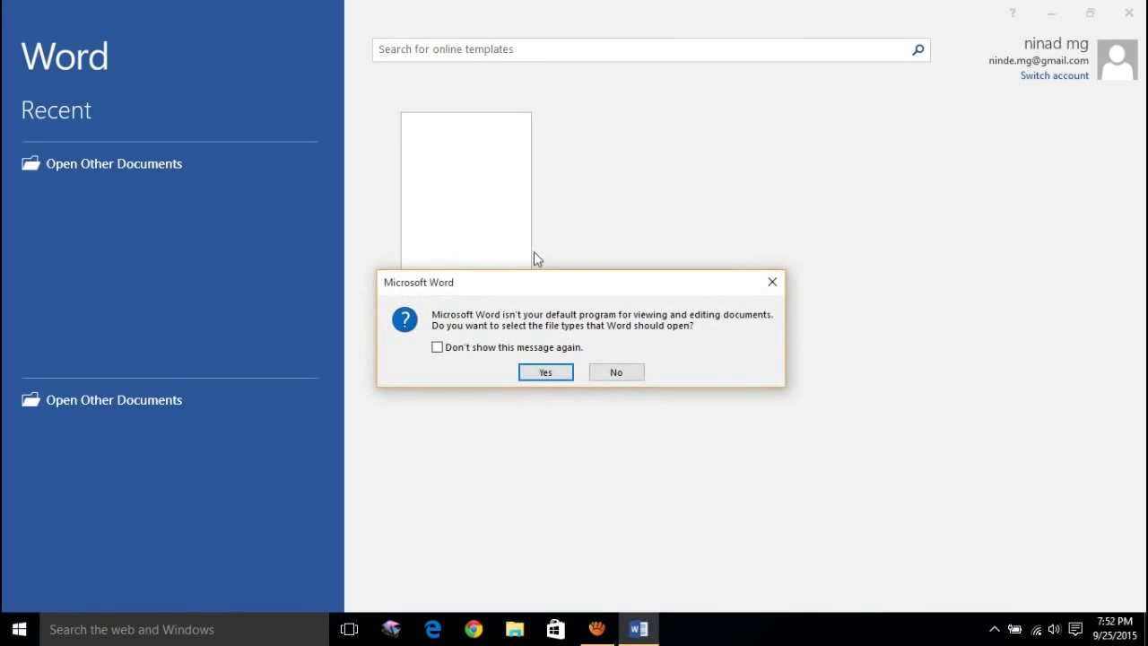
# Step: Suppress and decline the default-program prompt, accept the license, and create a blank document
pyautogui.click(535, 347)
pyautogui.click(605, 373)
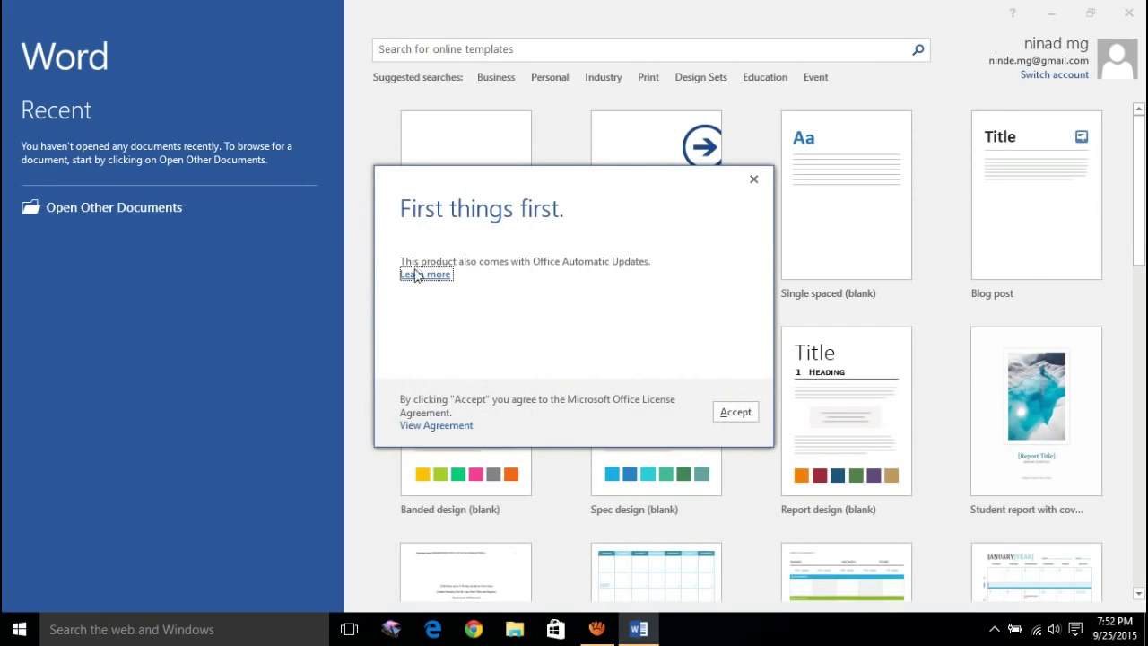
pyautogui.click(735, 412)
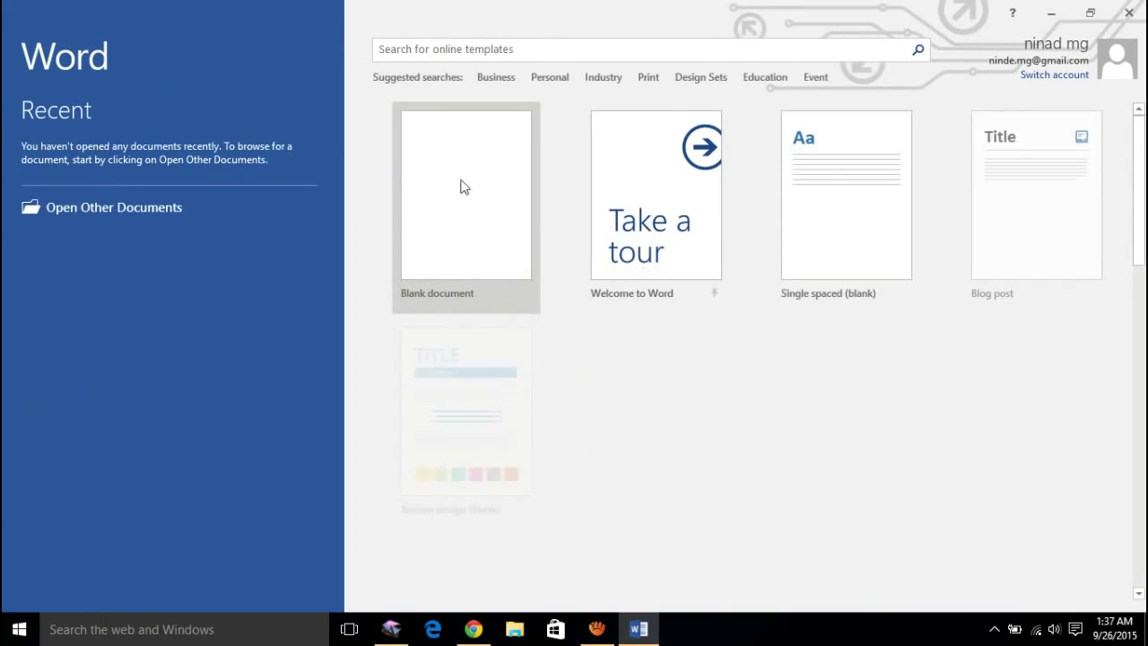
pyautogui.click(463, 187)
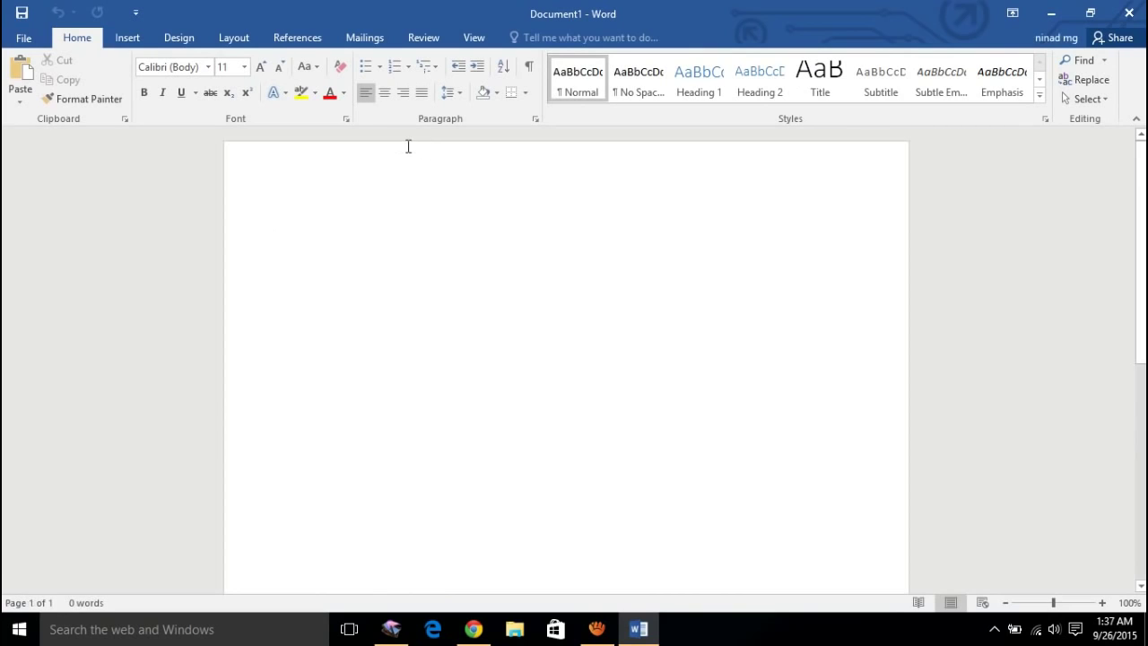
# Step: Open Word's Account page to confirm Office Professional Plus 2016 shows Product Activated
pyautogui.click(1055, 37)
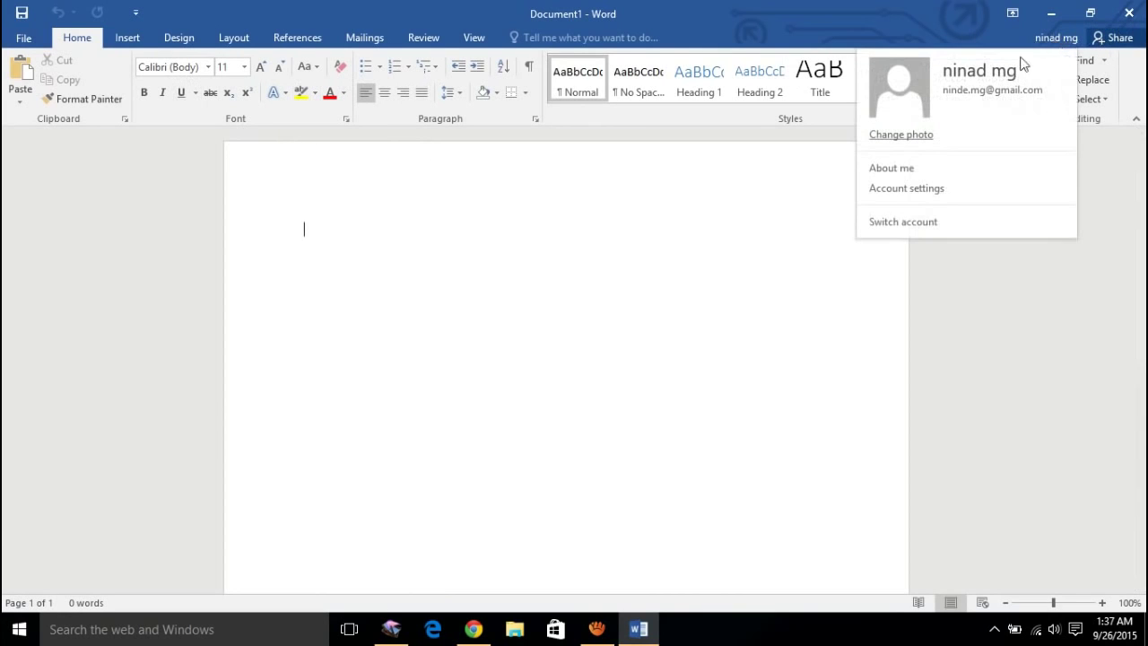
pyautogui.click(886, 189)
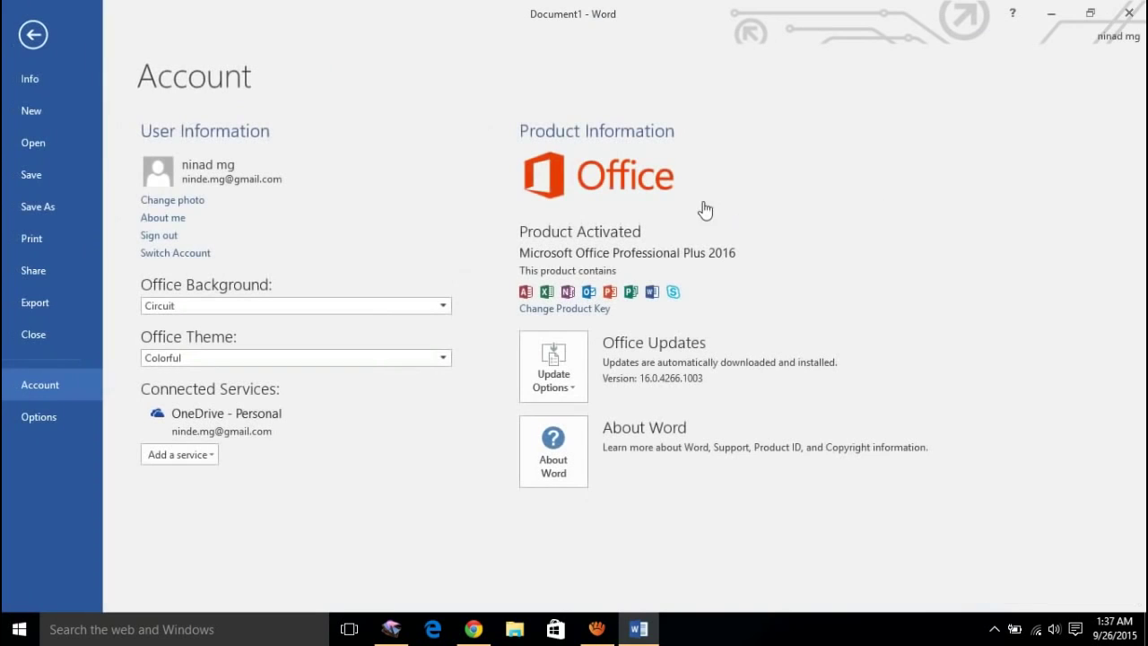